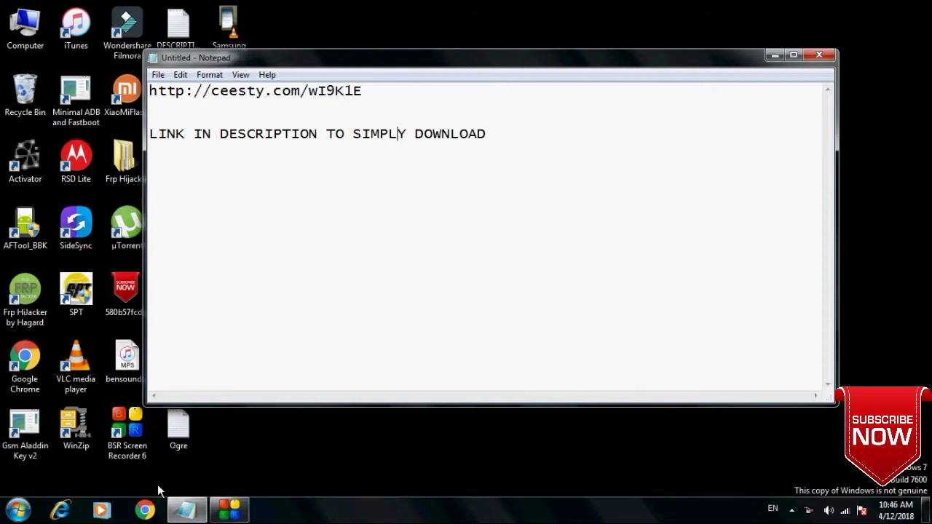
# Step: Switch to Chrome and load the copied link ceesty.com/wI9K1E
pyautogui.click(146, 511)
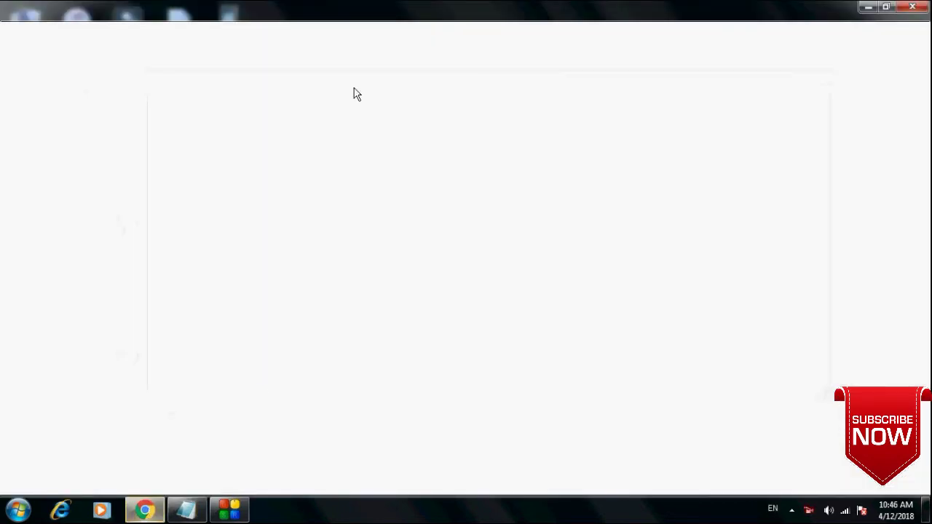
pyautogui.rightClick(263, 29)
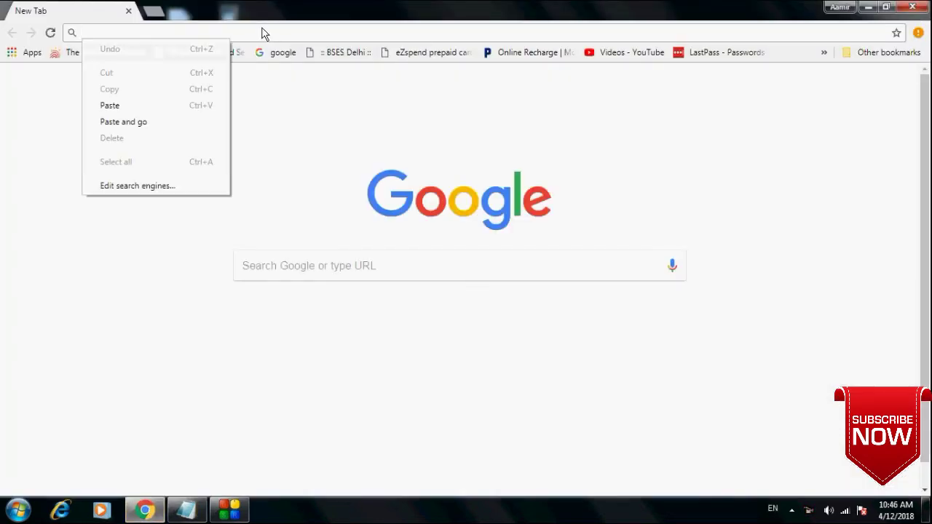
pyautogui.click(123, 122)
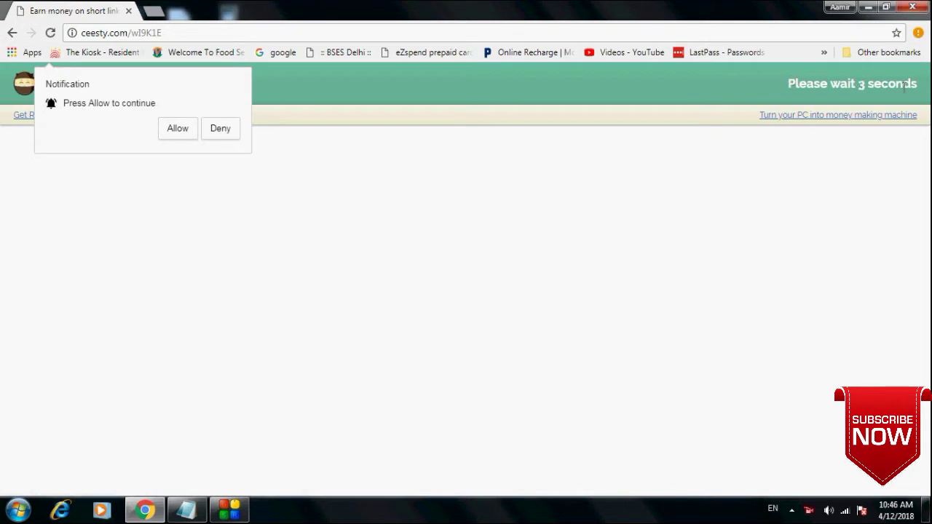
# Step: Skip the short link's ad page, return to the MEGA page and close the GoGameGo pop-up
pyautogui.click(836, 96)
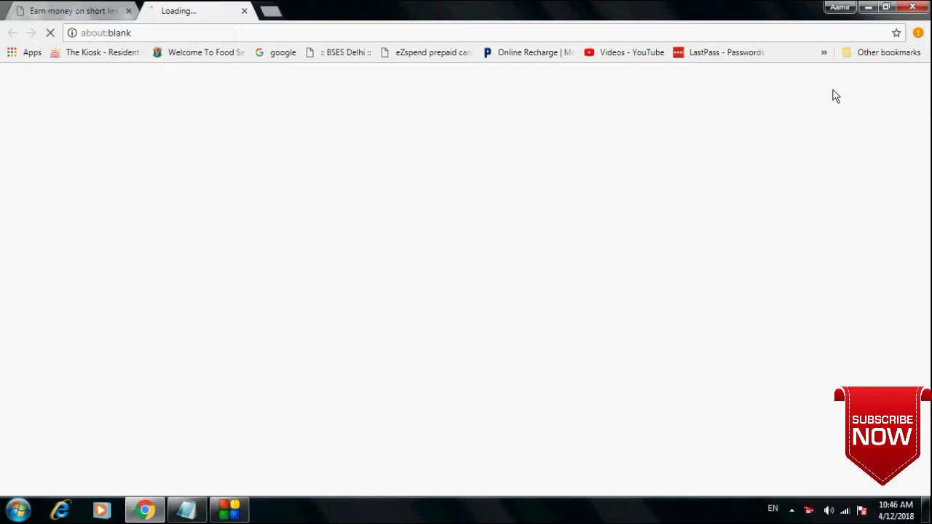
pyautogui.rightClick(832, 93)
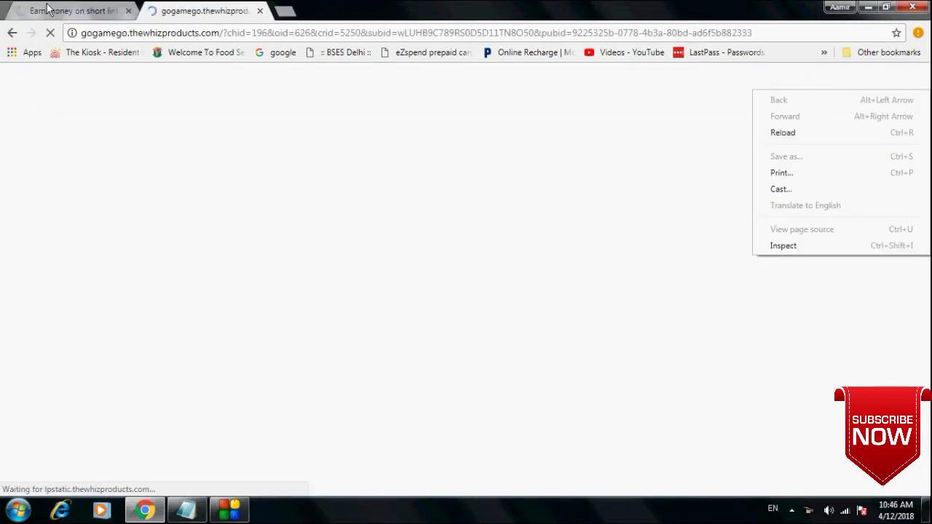
pyautogui.click(33, 11)
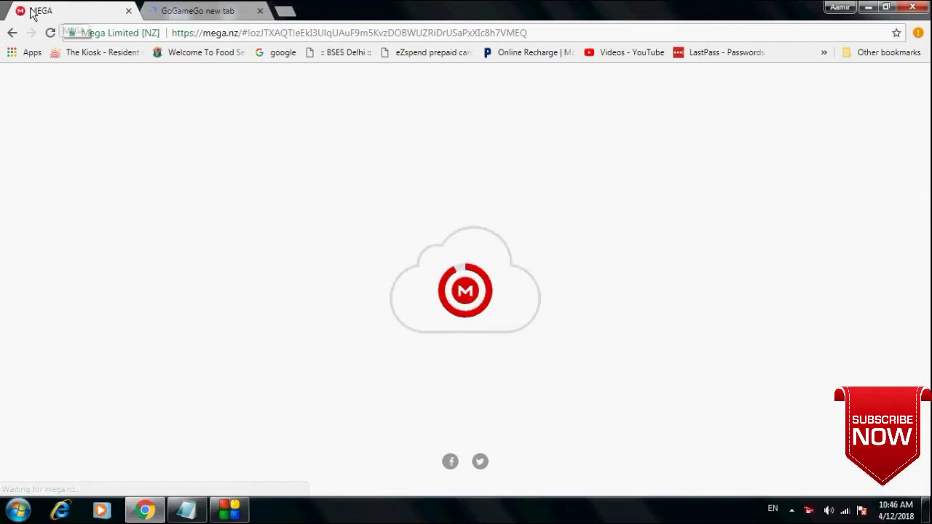
pyautogui.click(260, 13)
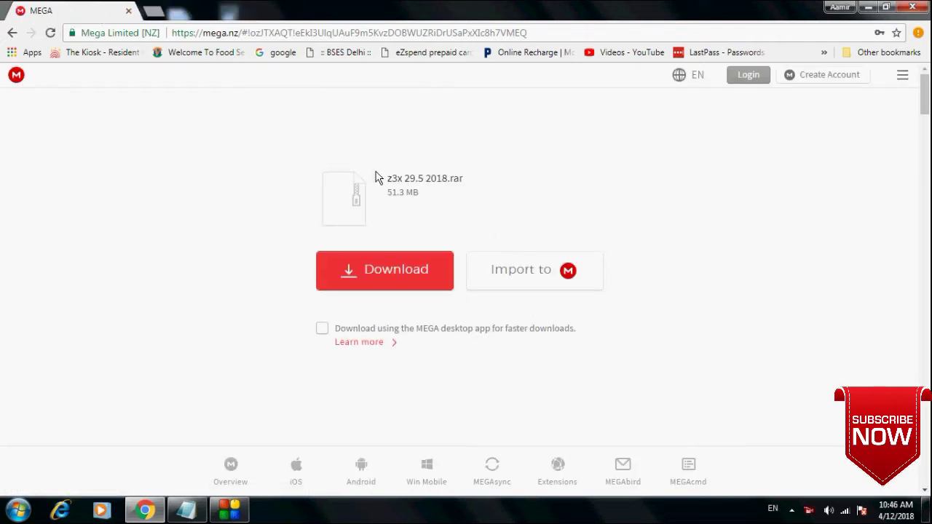
# Step: Download z3x 29.5 2018.rar from MEGA and save it in the box folder on the FLASH SOFTWARE (G:) drive
pyautogui.moveTo(389, 177); pyautogui.dragTo(468, 183)
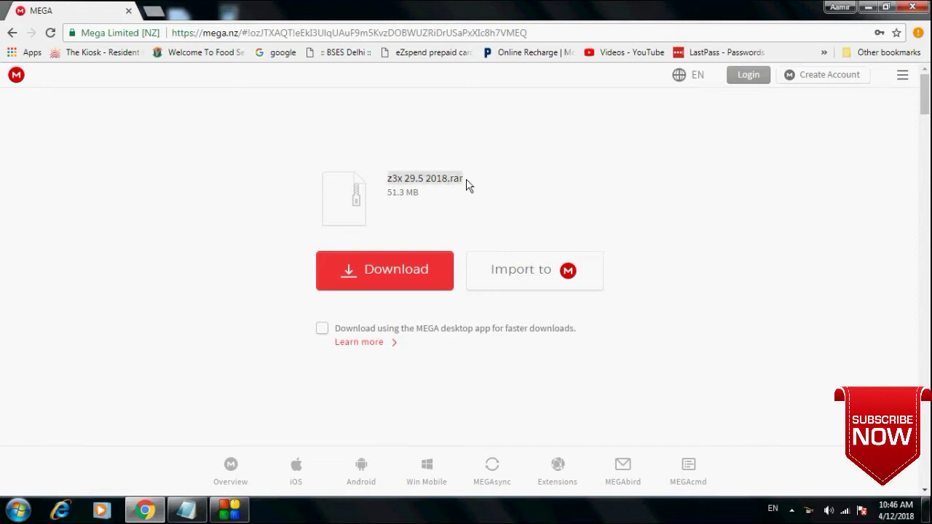
pyautogui.click(388, 284)
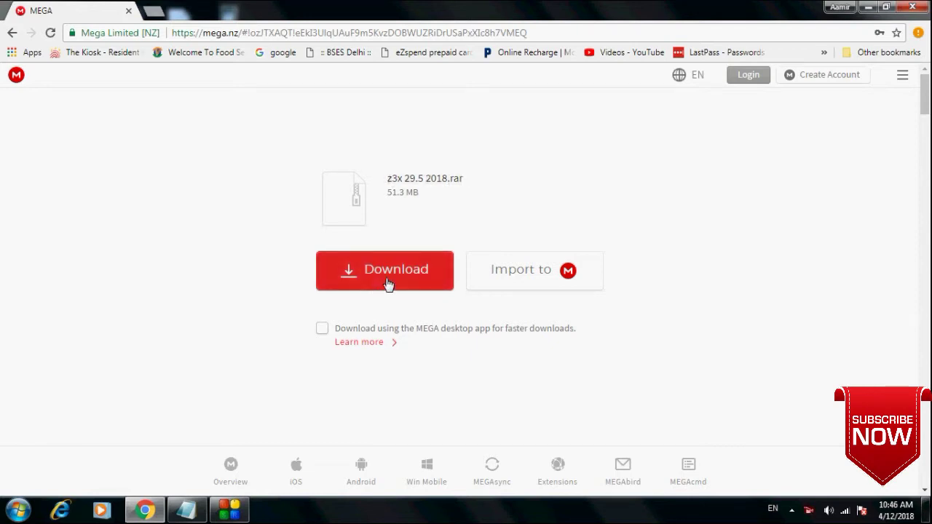
pyautogui.click(388, 284)
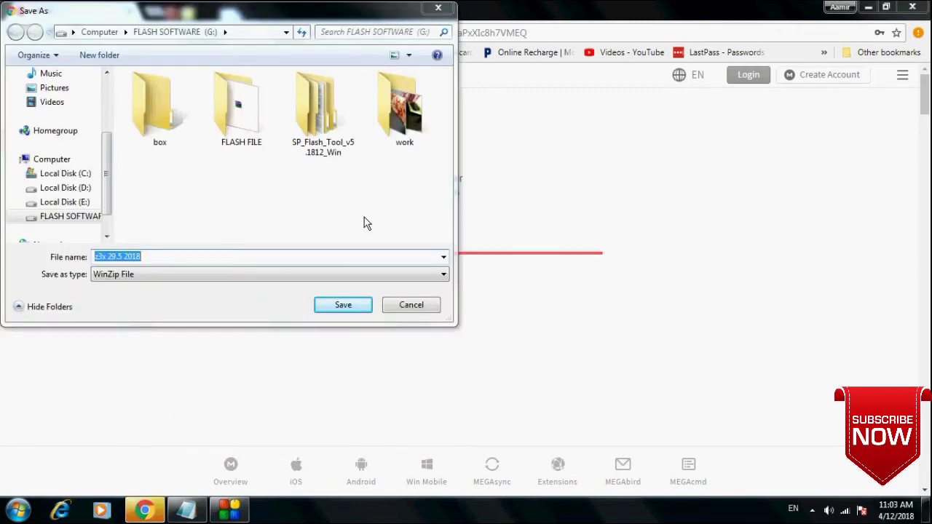
pyautogui.doubleClick(172, 130)
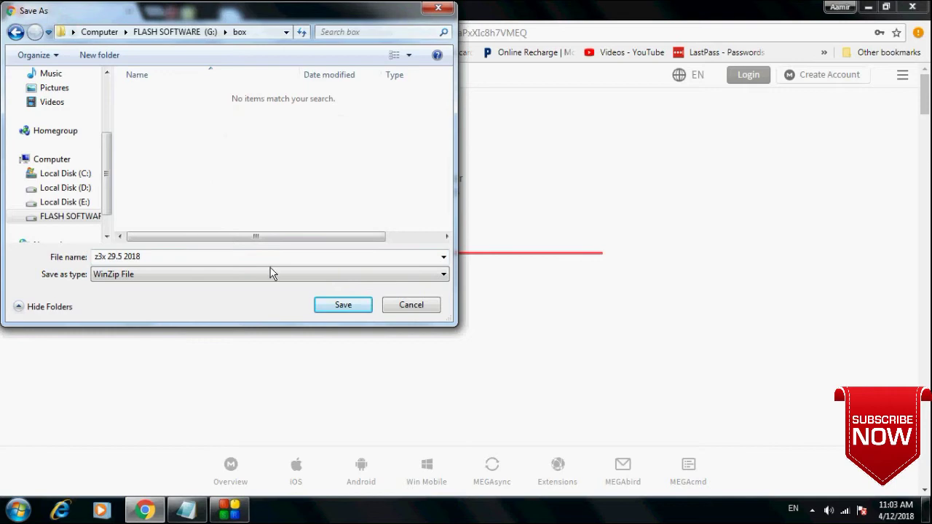
pyautogui.click(341, 306)
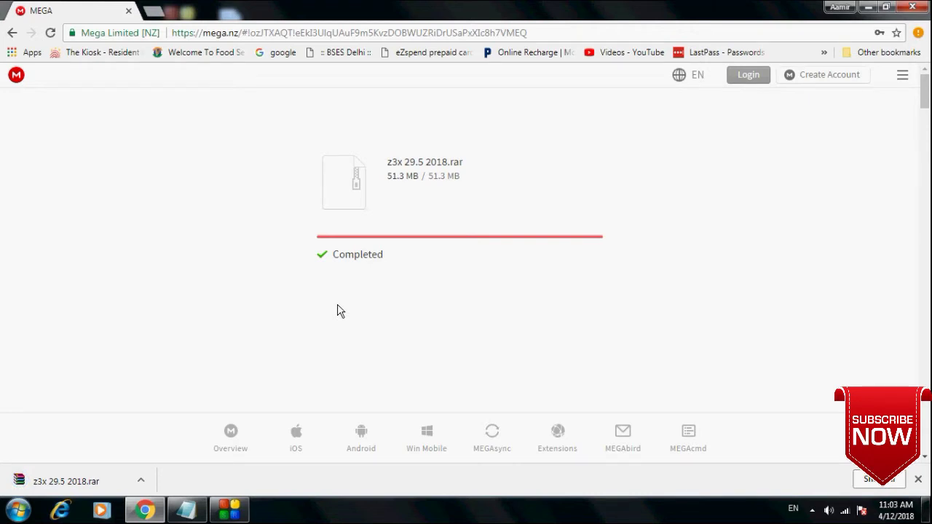
# Step: Show the downloaded z3x 29.5 2018 archive in its folder and extract it to a folder of the same name
pyautogui.click(142, 481)
pyautogui.click(166, 440)
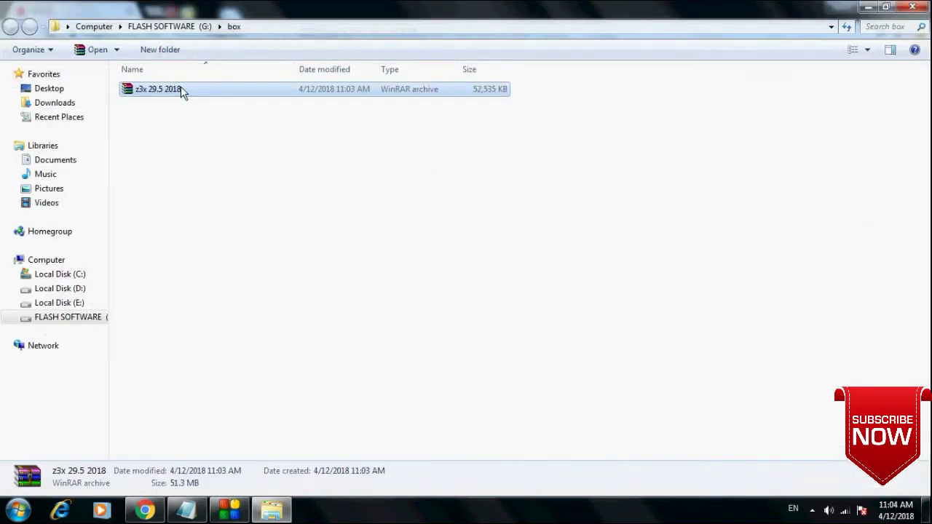
pyautogui.rightClick(183, 93)
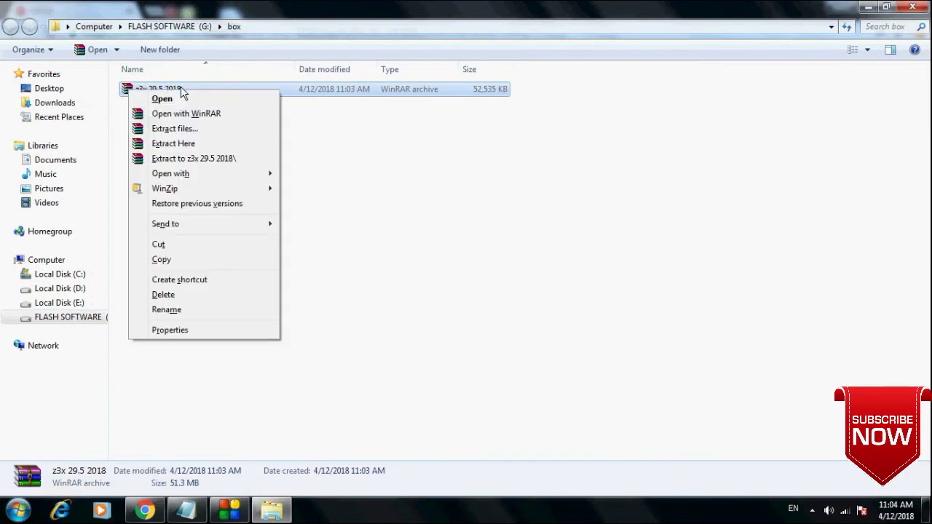
pyautogui.click(182, 160)
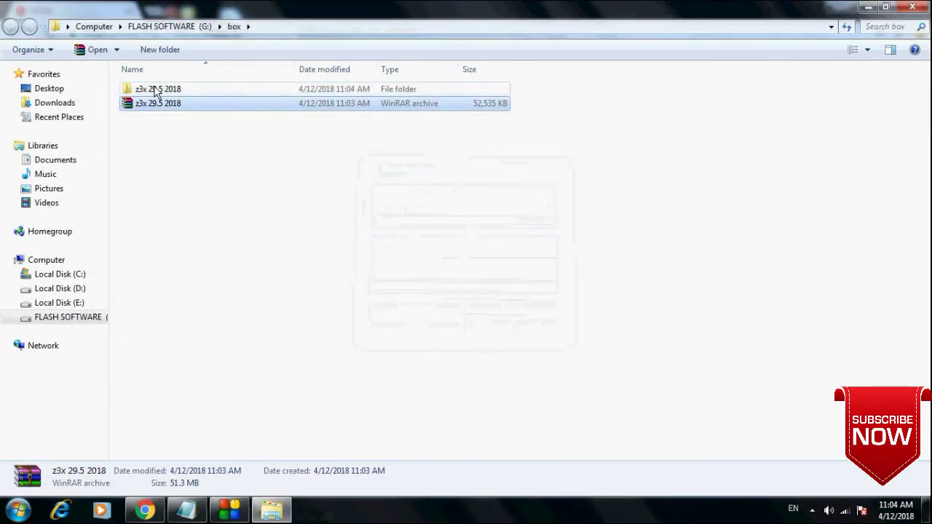
# Step: Open the innermost z3x 29.5 2018 folder and extract the Z3X Box 29.5 KeyGen archive to a folder of the same name
pyautogui.doubleClick(153, 89)
pyautogui.click(154, 91)
pyautogui.doubleClick(155, 91)
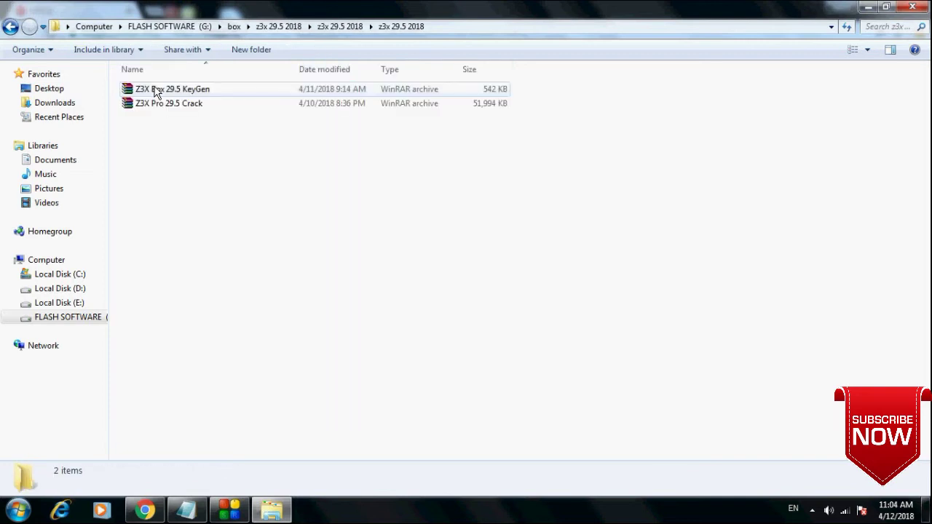
pyautogui.click(172, 106)
pyautogui.click(174, 92)
pyautogui.rightClick(174, 93)
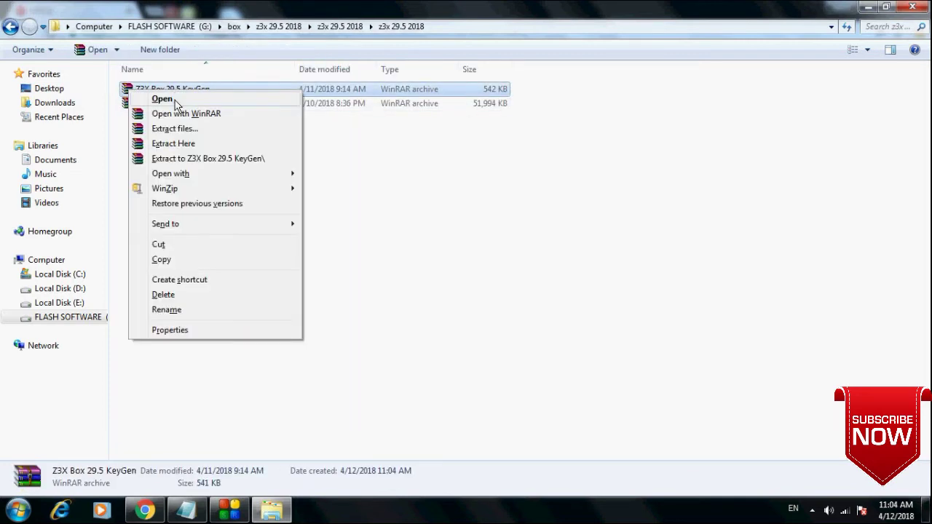
pyautogui.click(184, 157)
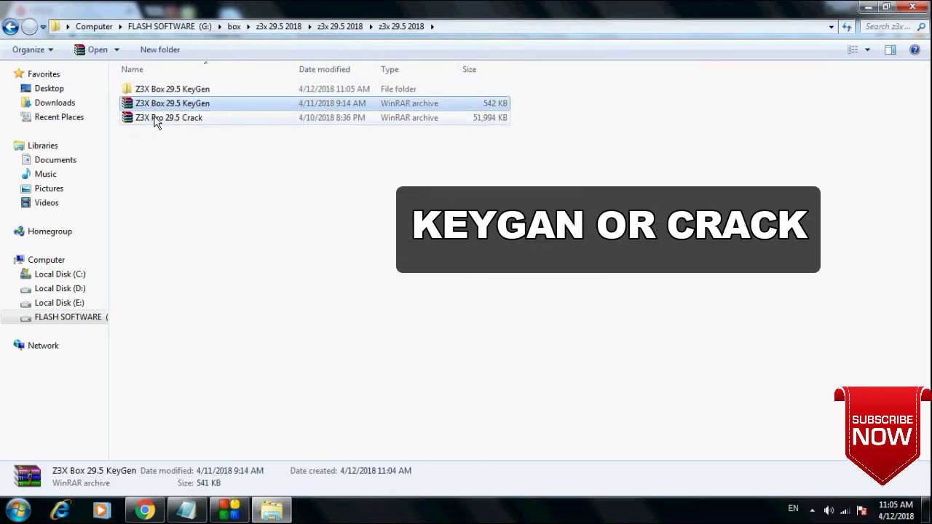
# Step: Extract the Z3X Pro 29.5 Crack archive to a folder of the same name
pyautogui.click(157, 117)
pyautogui.rightClick(131, 118)
pyautogui.click(182, 188)
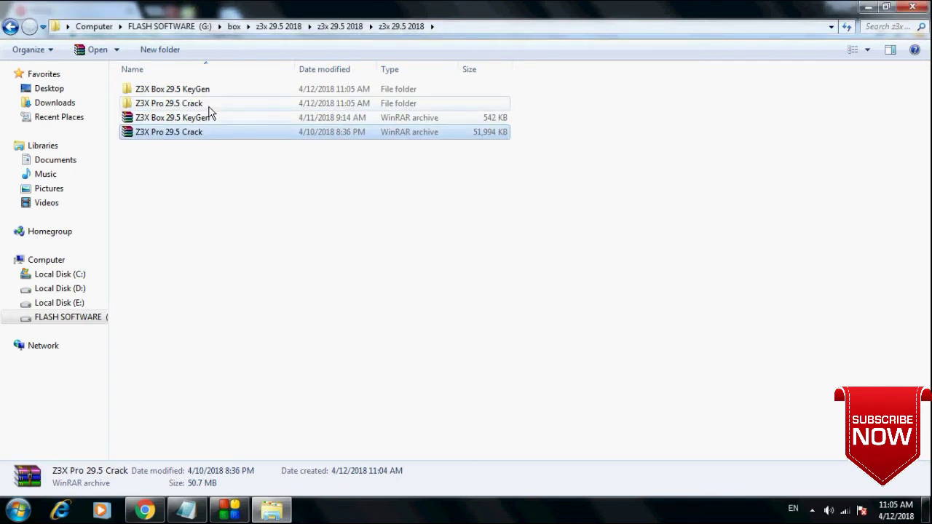
# Step: Run the SamsungToolPRO29.5 installer from the Z3X Pro 29.5 Crack folder as administrator, with English as the setup language
pyautogui.doubleClick(208, 108)
pyautogui.click(207, 90)
pyautogui.rightClick(206, 92)
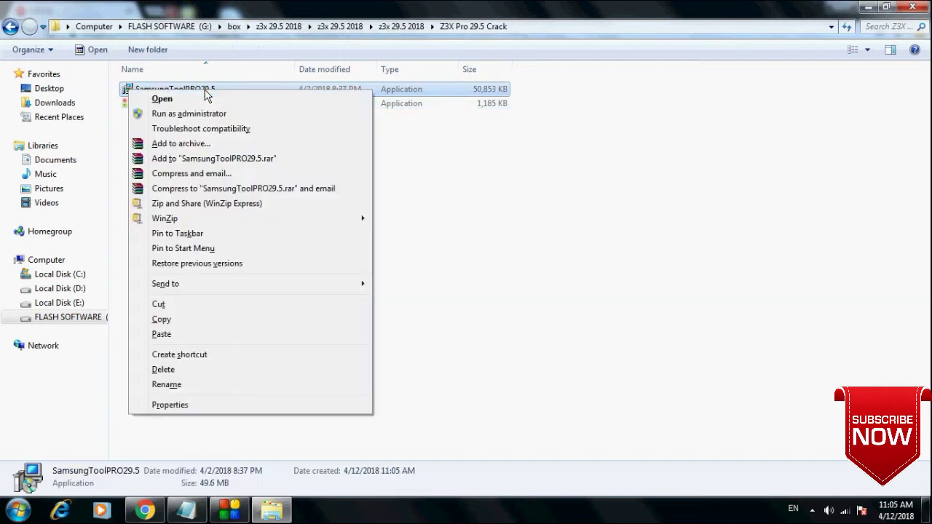
pyautogui.click(201, 114)
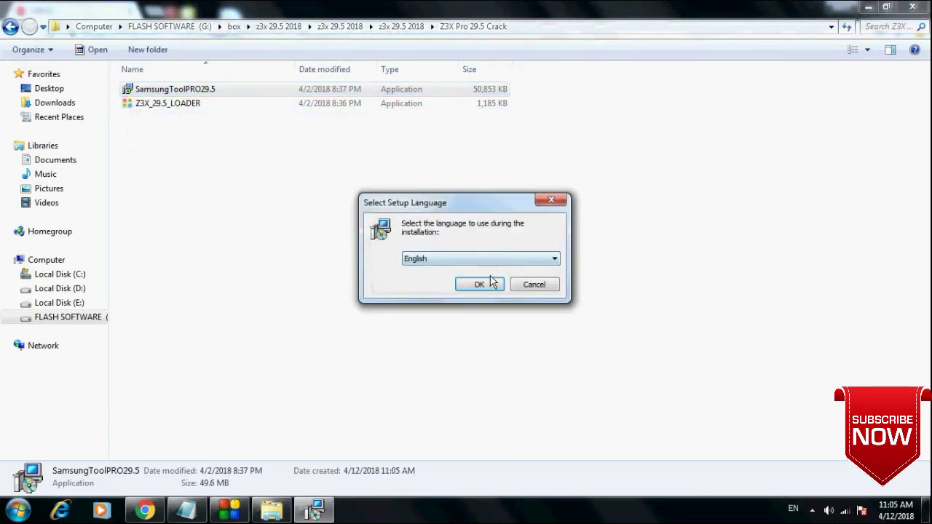
pyautogui.click(492, 286)
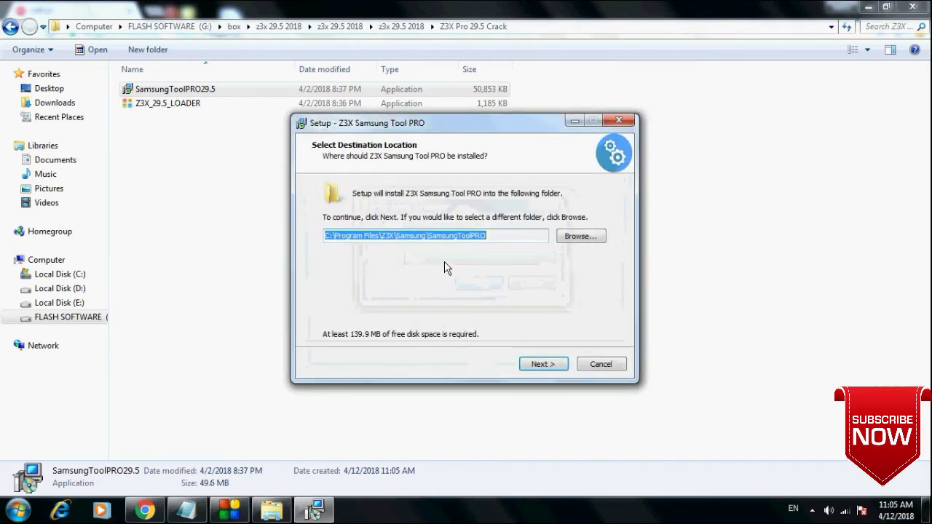
# Step: Install Z3X Samsung Tool PRO in the default folder with desktop and Quick Launch shortcuts, and finish without launching it
pyautogui.click(543, 365)
pyautogui.click(539, 364)
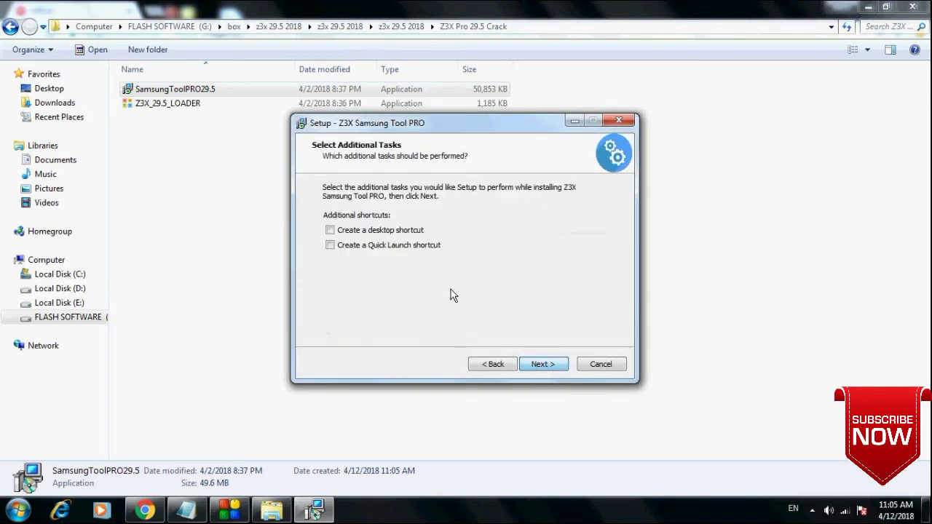
pyautogui.click(543, 364)
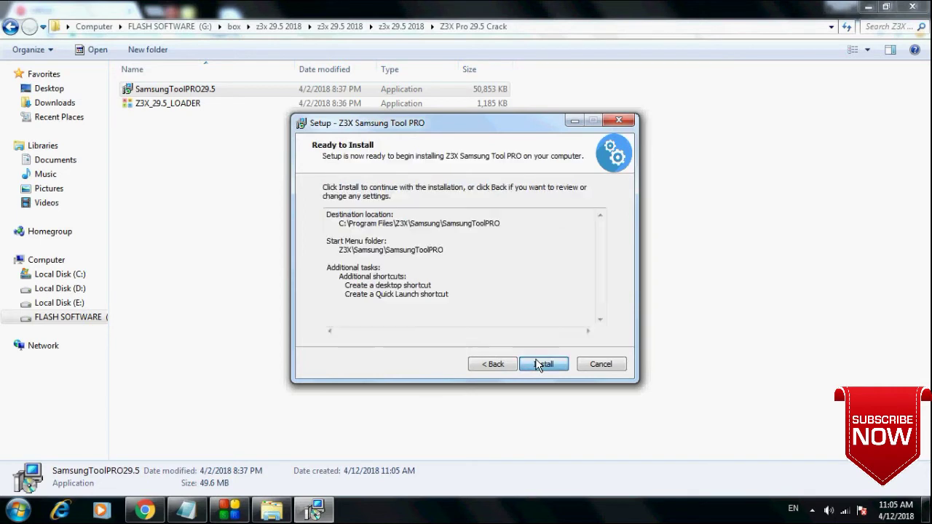
pyautogui.click(543, 364)
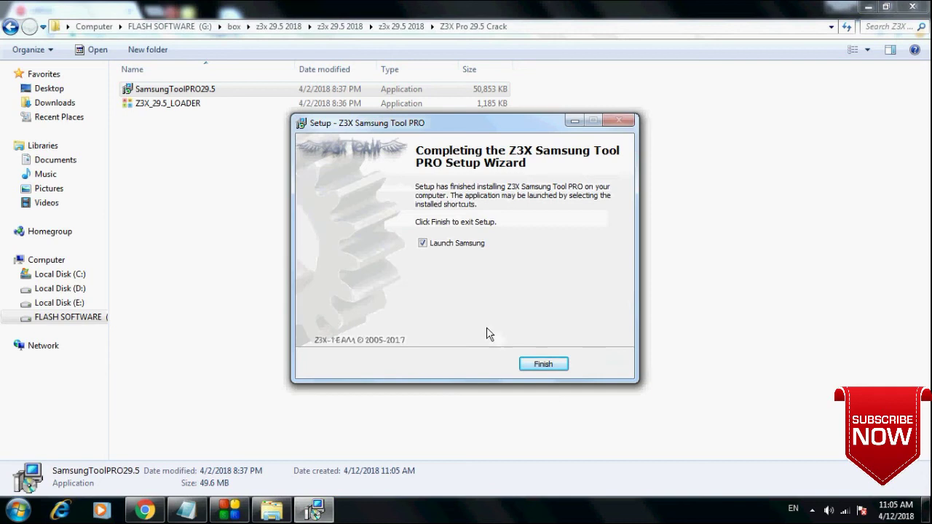
pyautogui.click(479, 249)
pyautogui.click(552, 368)
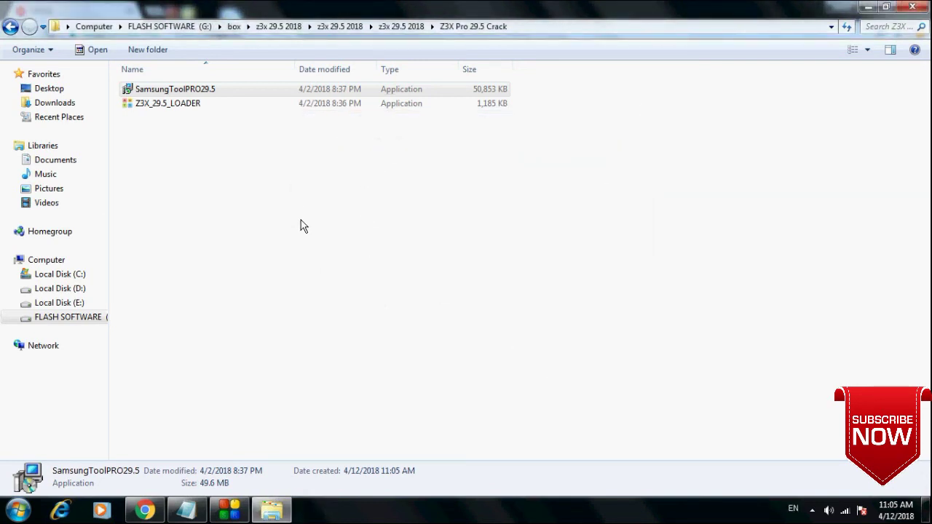
# Step: Go back to the parent z3x 29.5 2018 folder and move its reduced window away from the desktop icons
pyautogui.press('BackSpace')
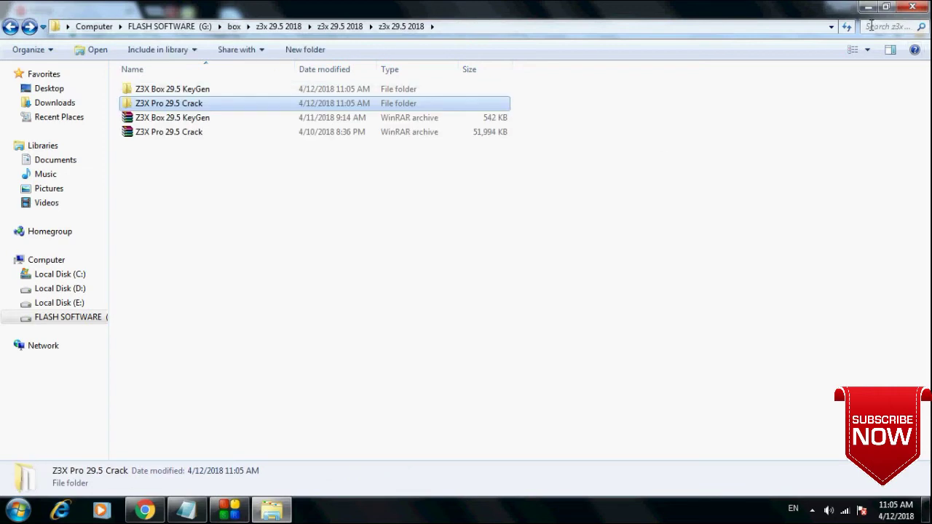
pyautogui.click(886, 6)
pyautogui.click(867, 11)
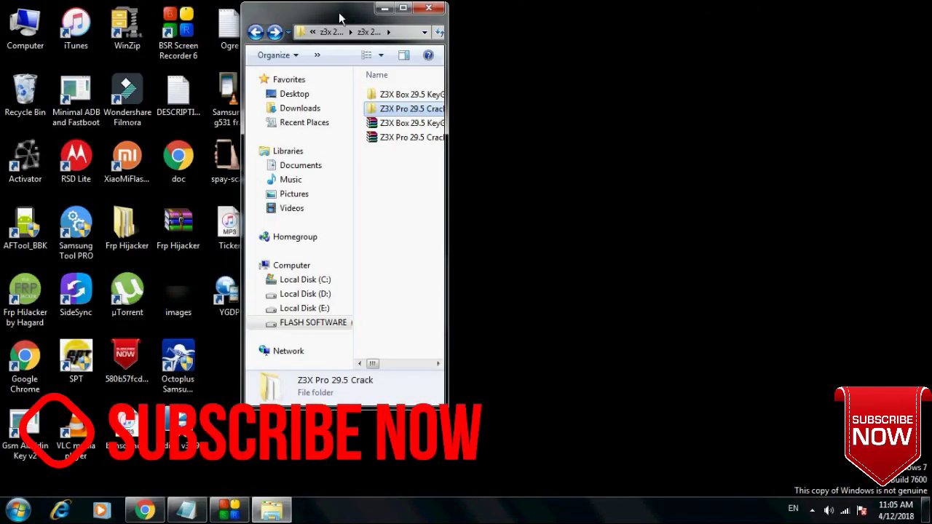
pyautogui.moveTo(340, 17); pyautogui.dragTo(696, 38)
# Step: Move the Samsung Tool PRO shortcut to an empty desktop area and open its file location in a maximized window
pyautogui.moveTo(76, 231); pyautogui.dragTo(464, 133)
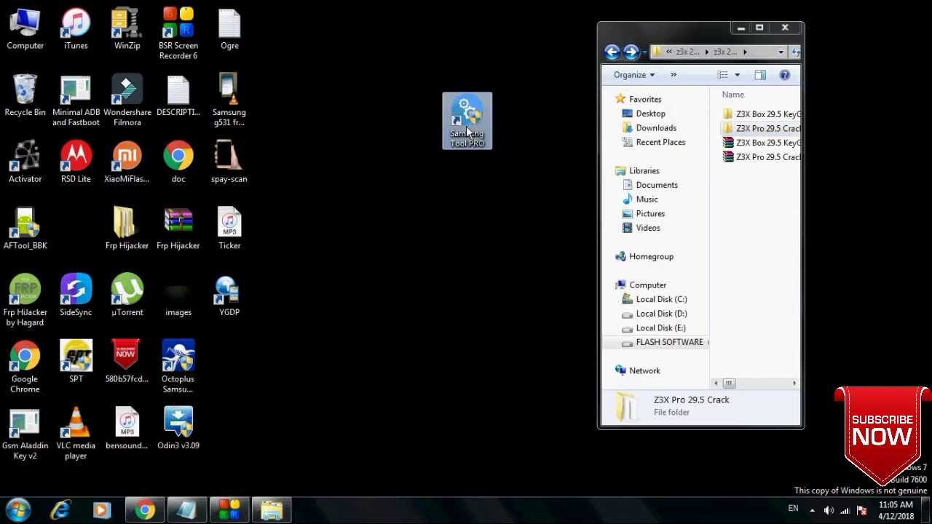
pyautogui.rightClick(467, 130)
pyautogui.click(508, 149)
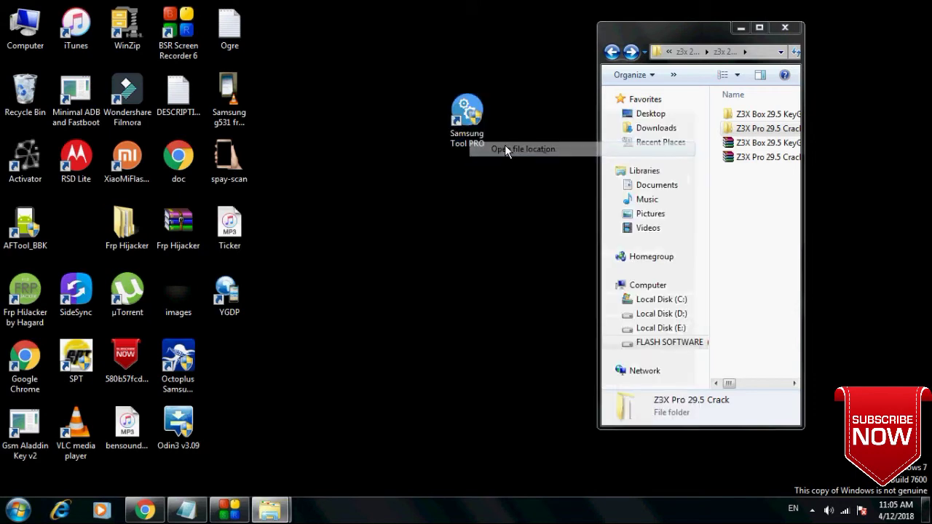
pyautogui.moveTo(719, 51); pyautogui.dragTo(173, 1)
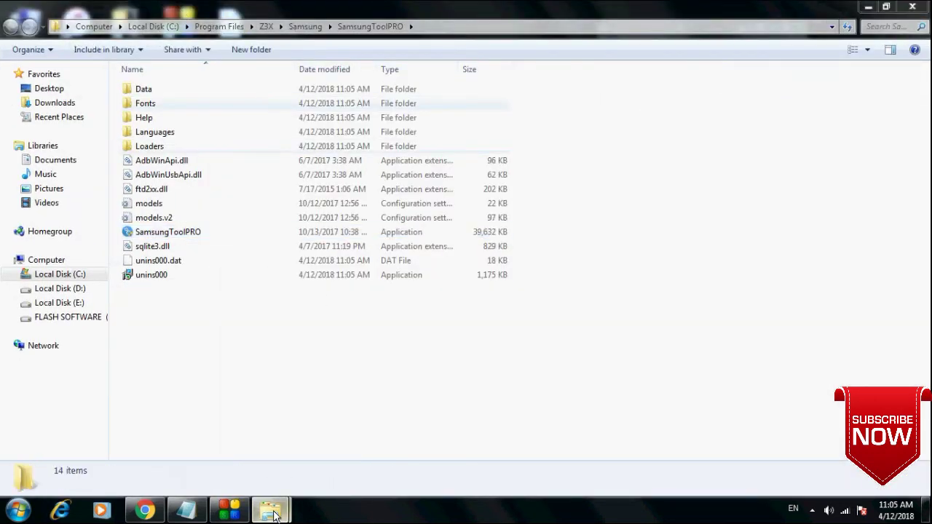
# Step: Copy the Z3X_29.5_LOADER application from the Z3X Pro 29.5 Crack folder and maximize that folder's window
pyautogui.click(226, 437)
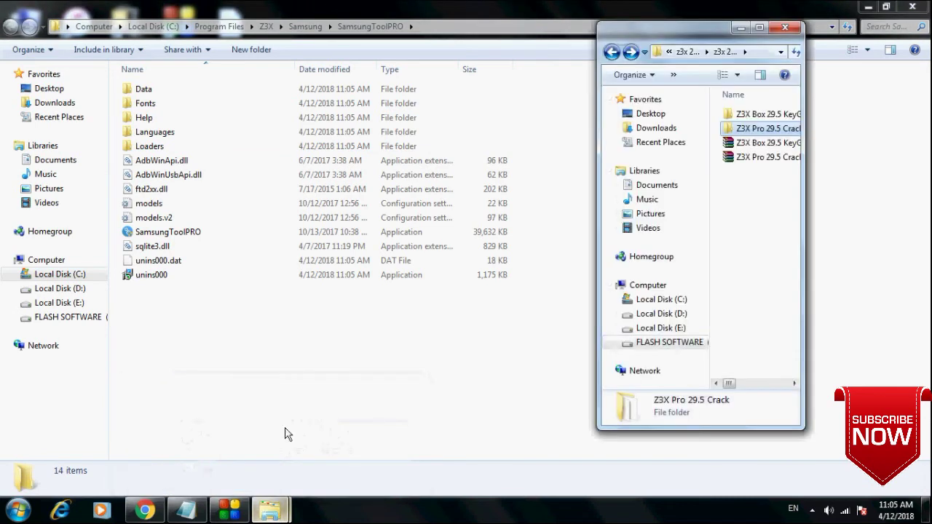
pyautogui.doubleClick(761, 131)
pyautogui.click(761, 132)
pyautogui.rightClick(762, 131)
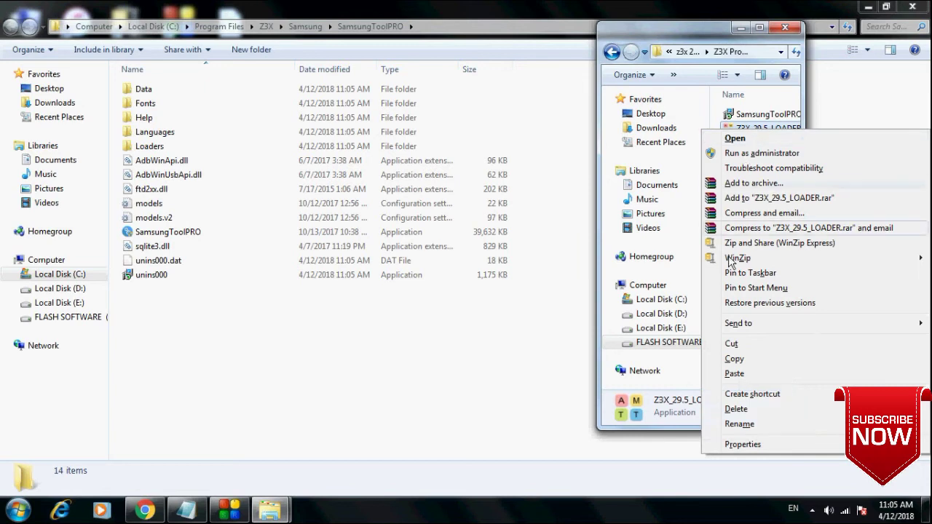
pyautogui.click(732, 360)
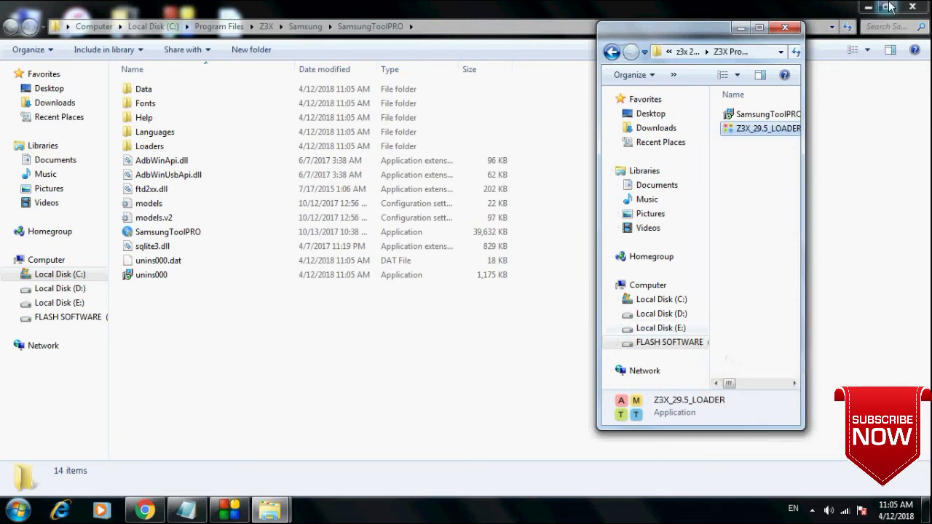
pyautogui.click(761, 29)
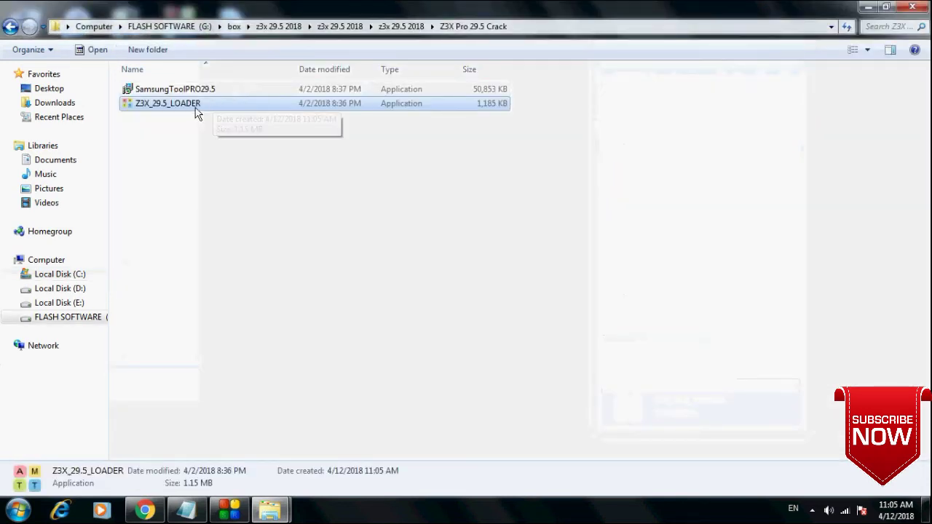
# Step: Paste the copied Z3X_29.5_LOADER application into the SamsungToolPRO installation folder, granting administrator permission for the copy
pyautogui.click(864, 8)
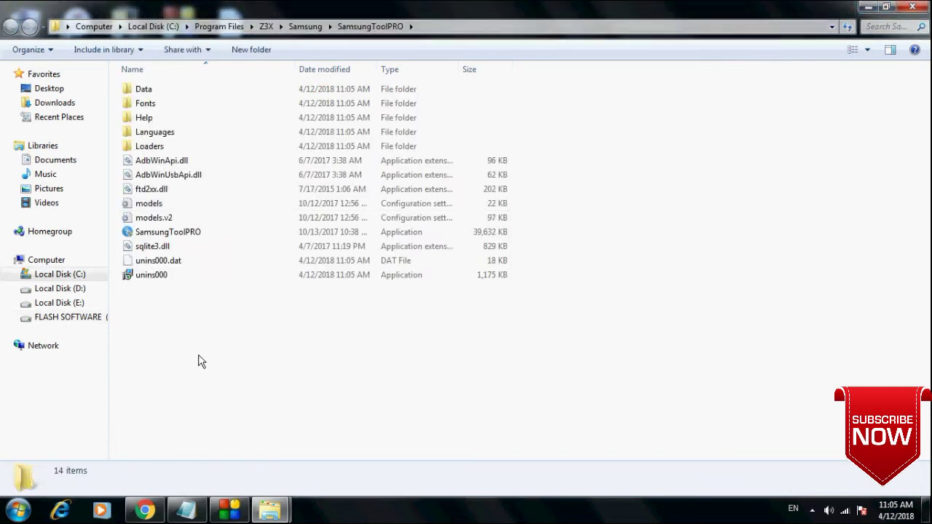
pyautogui.hotkey('shift', 'F10')
pyautogui.click(162, 157)
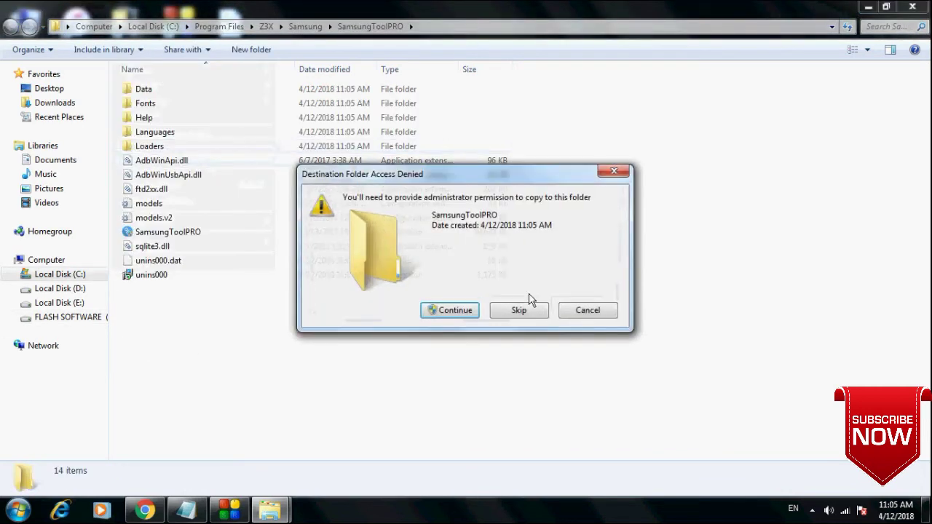
pyautogui.click(465, 316)
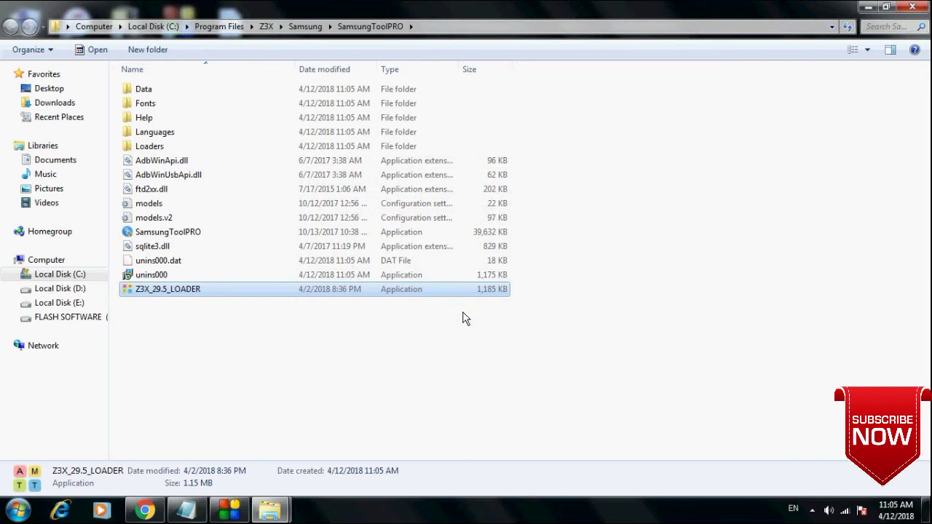
# Step: Run Z3X_29.5_LOADER from the SamsungToolPRO folder as administrator, then close that folder's window
pyautogui.click(337, 345)
pyautogui.click(195, 295)
pyautogui.rightClick(195, 295)
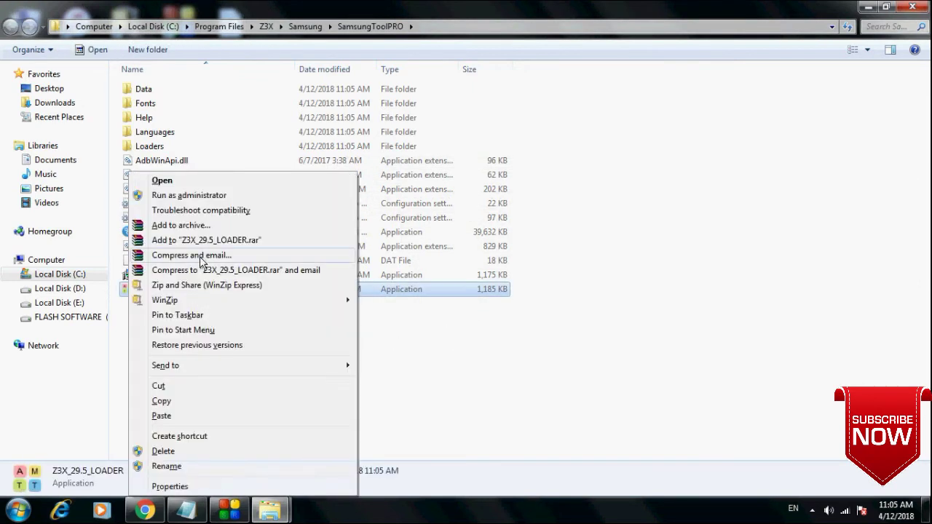
pyautogui.click(200, 196)
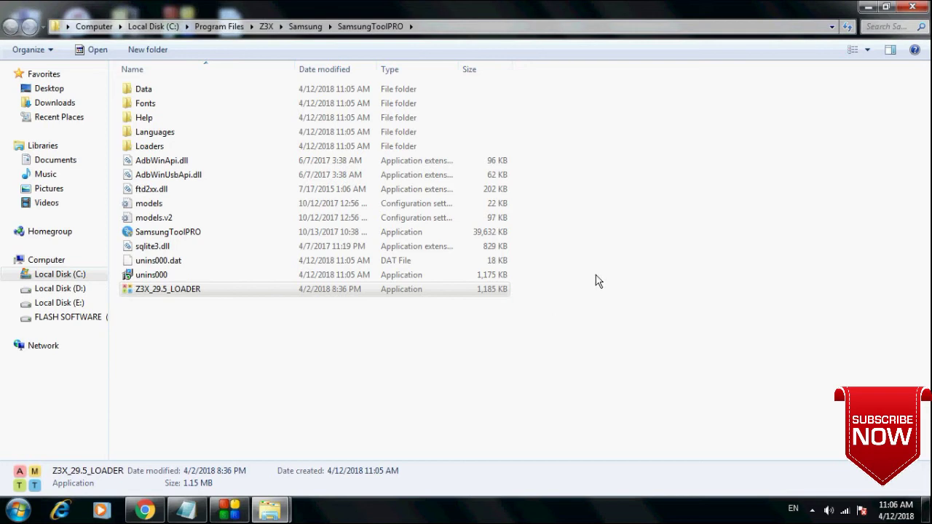
pyautogui.click(925, 6)
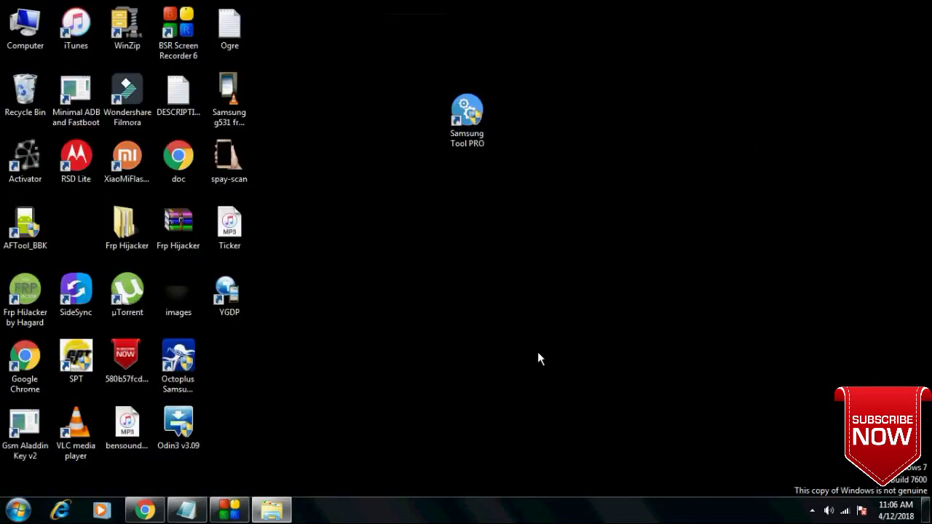
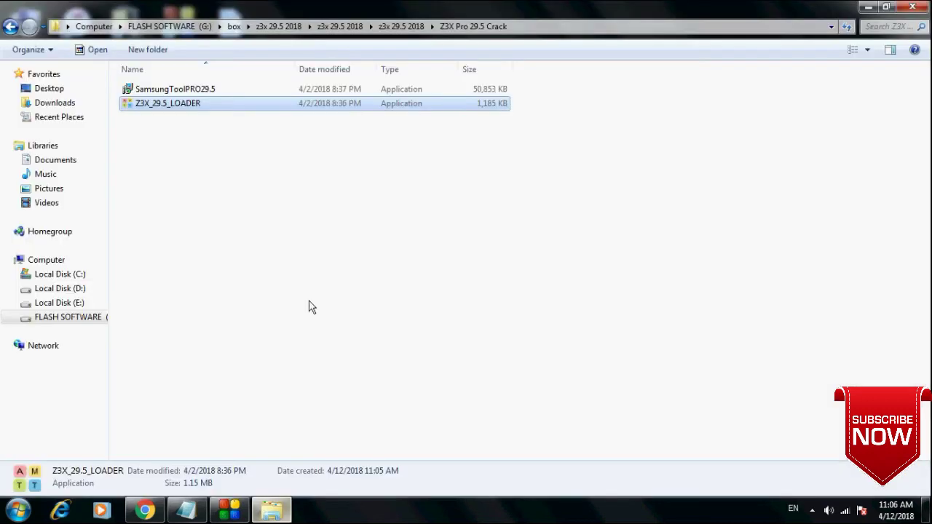
# Step: Open the Z3X Box 29.5 KeyGen folder inside the parent z3x 29.5 2018 folder and minimize its window
pyautogui.press('BackSpace')
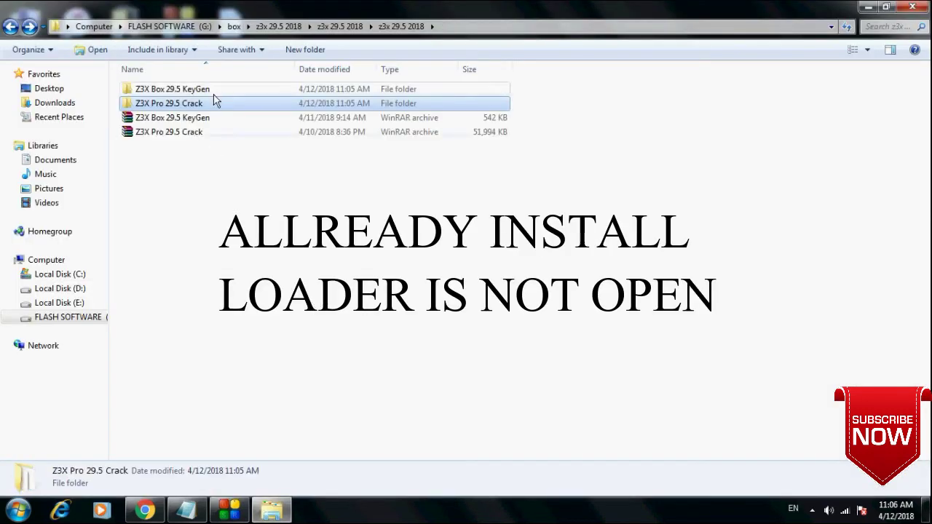
pyautogui.doubleClick(211, 90)
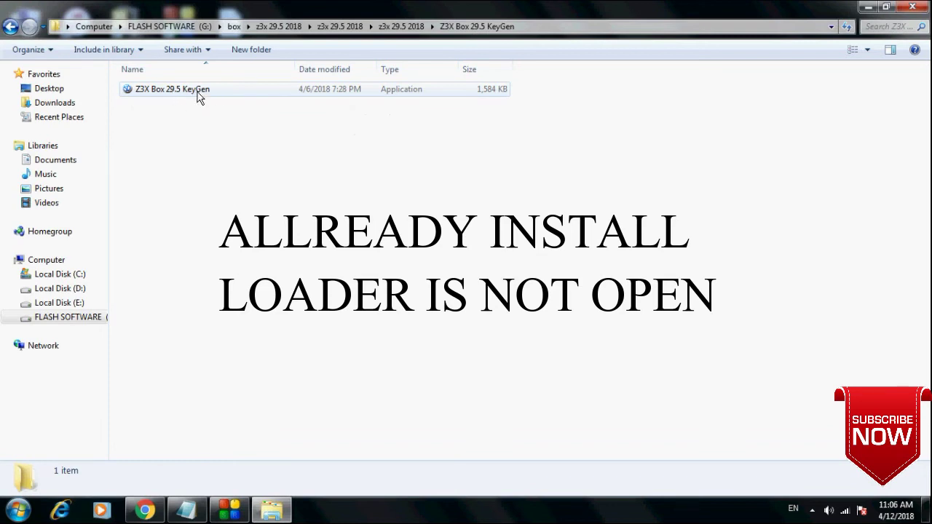
pyautogui.click(867, 8)
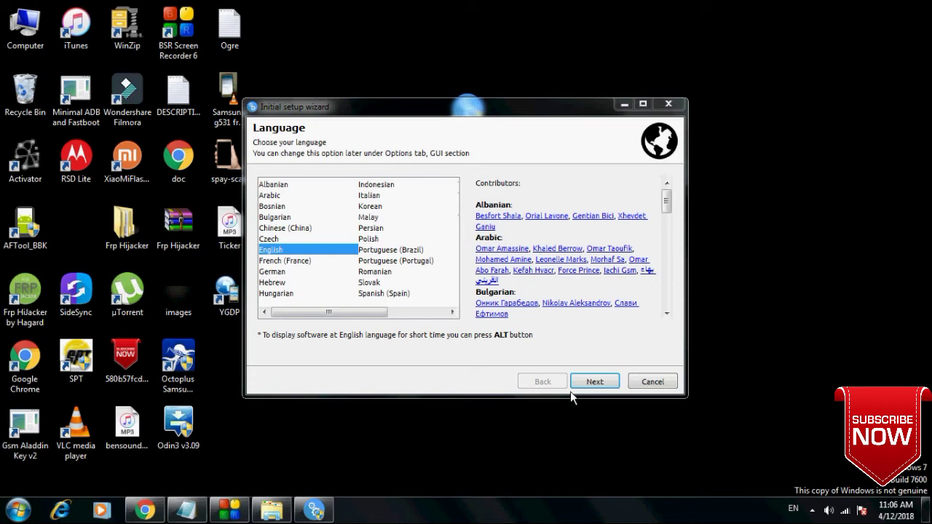
# Step: In the initial setup wizard, keep English, choose the white skin and the model name style with the GT- prefix and hyphens
pyautogui.click(595, 381)
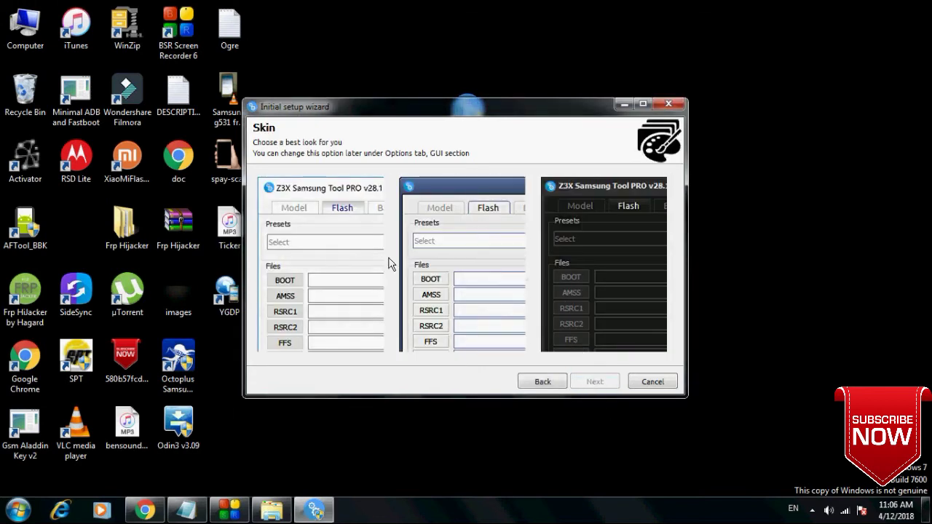
pyautogui.click(373, 279)
pyautogui.click(598, 384)
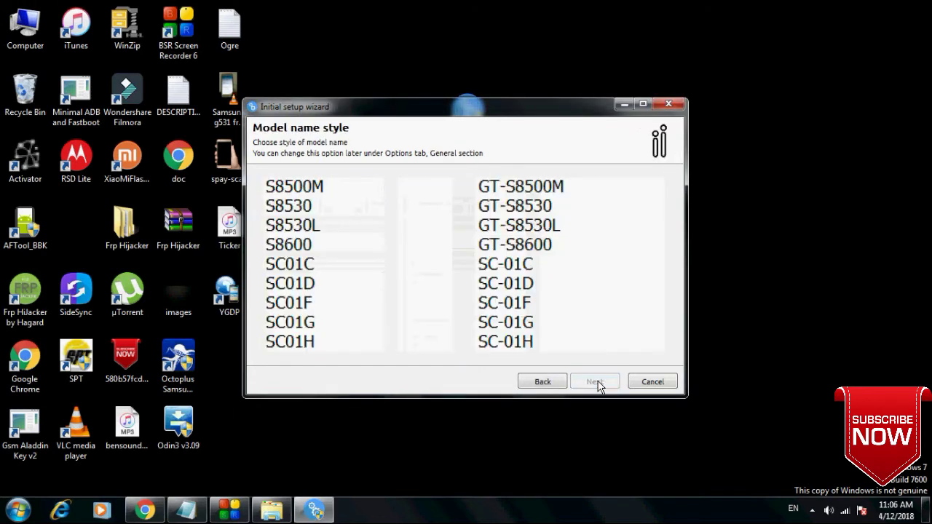
pyautogui.click(547, 258)
pyautogui.click(588, 385)
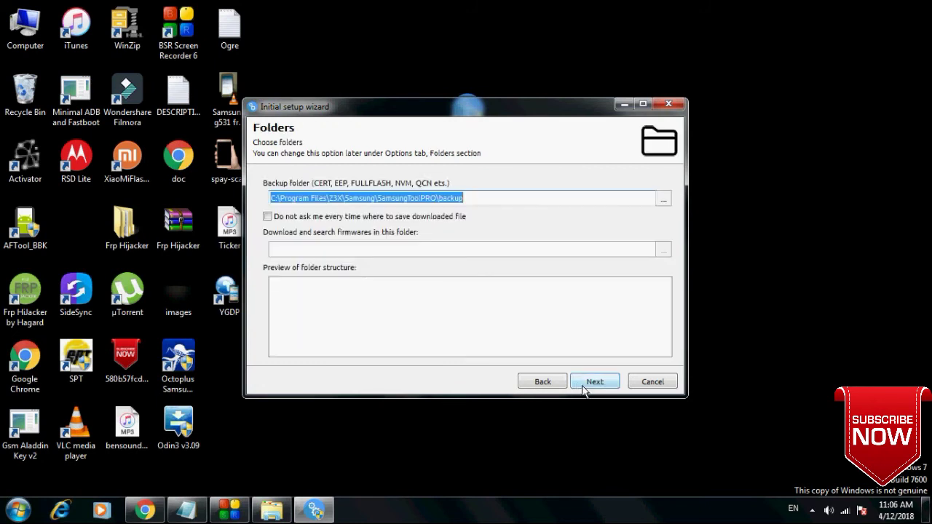
# Step: Finish the setup wizard with the default backup folder and log options, and accept the user agreement
pyautogui.click(586, 386)
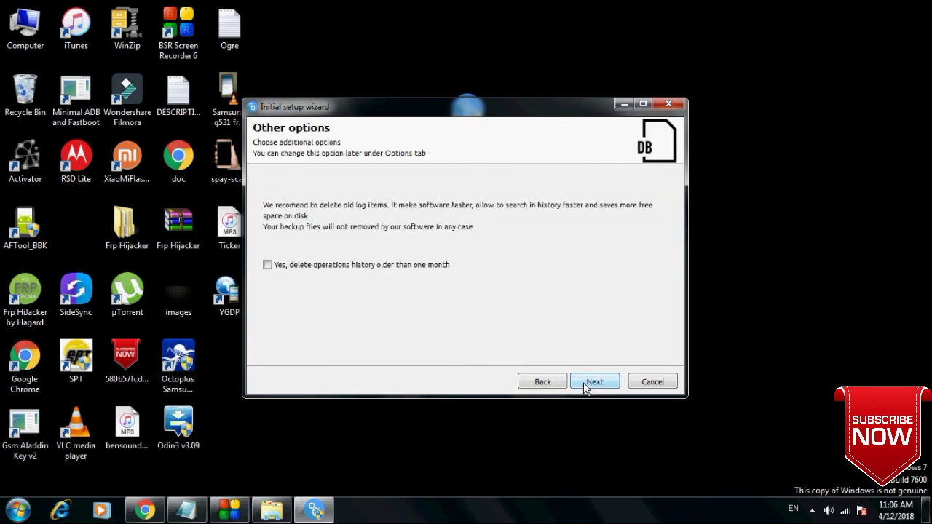
pyautogui.click(588, 384)
pyautogui.click(644, 386)
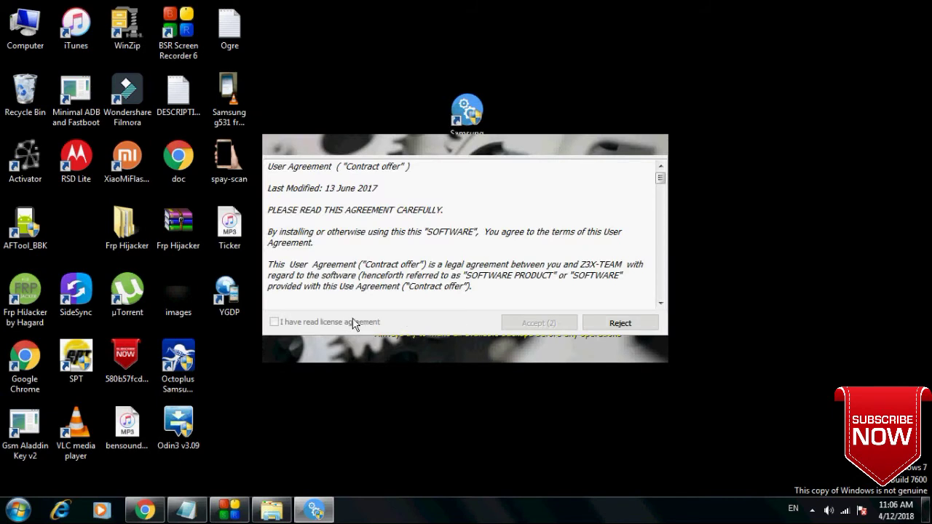
pyautogui.click(370, 328)
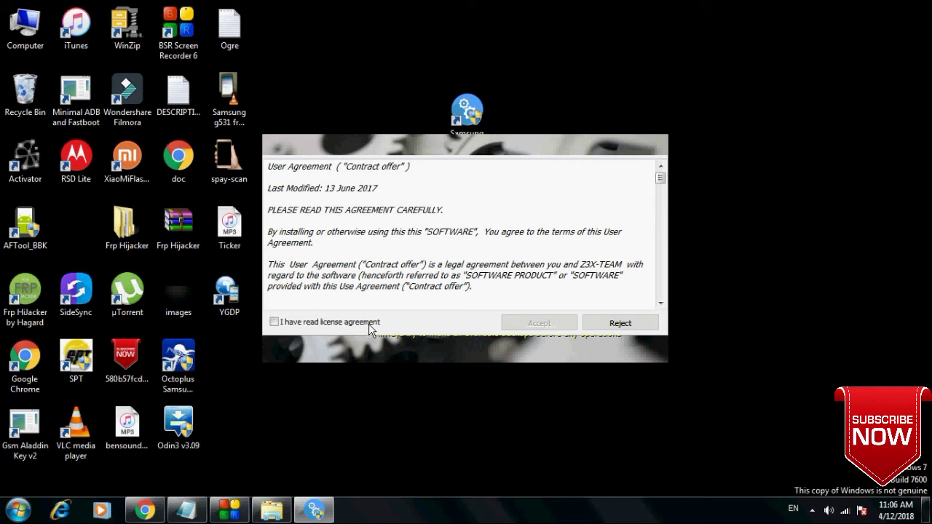
pyautogui.click(541, 323)
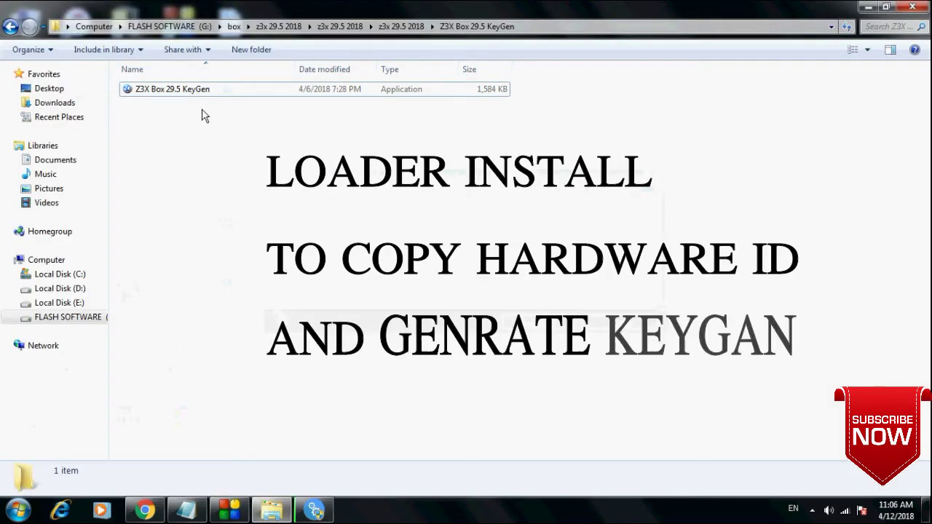
# Step: Launch the Z3X Box 29.5 KeyGen application and fill in the registration name in its Keys Generator section
pyautogui.click(202, 89)
pyautogui.doubleClick(203, 89)
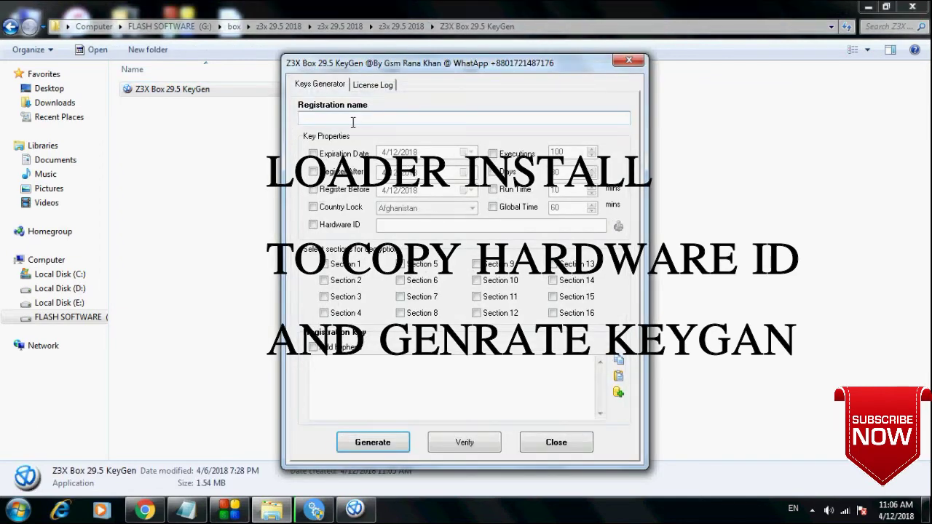
pyautogui.click(368, 86)
pyautogui.click(321, 86)
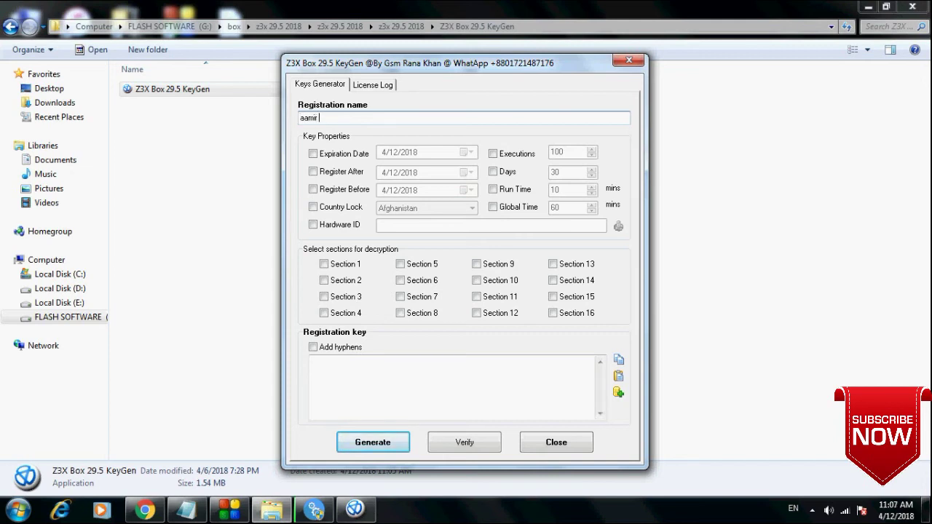
# Step: Enable an expiration date of 4/12/2020 and the Hardware ID property for the key
pyautogui.click(314, 154)
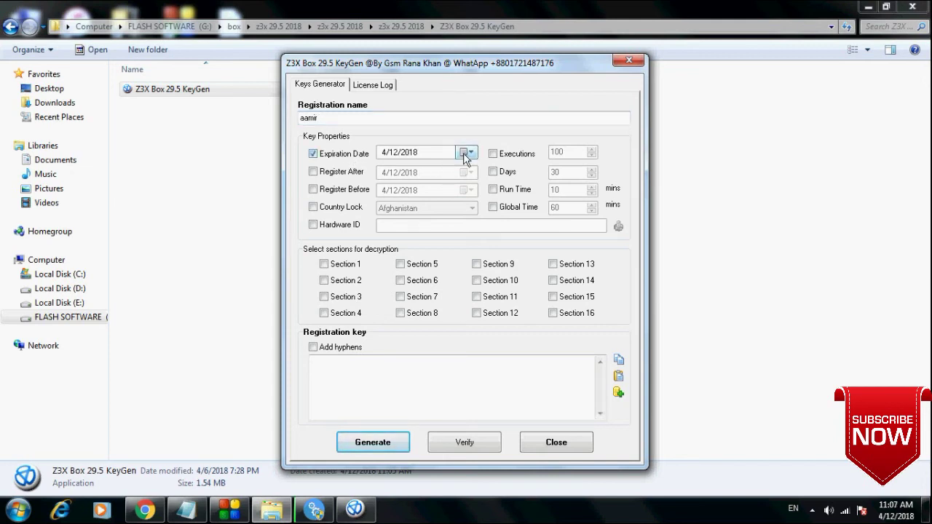
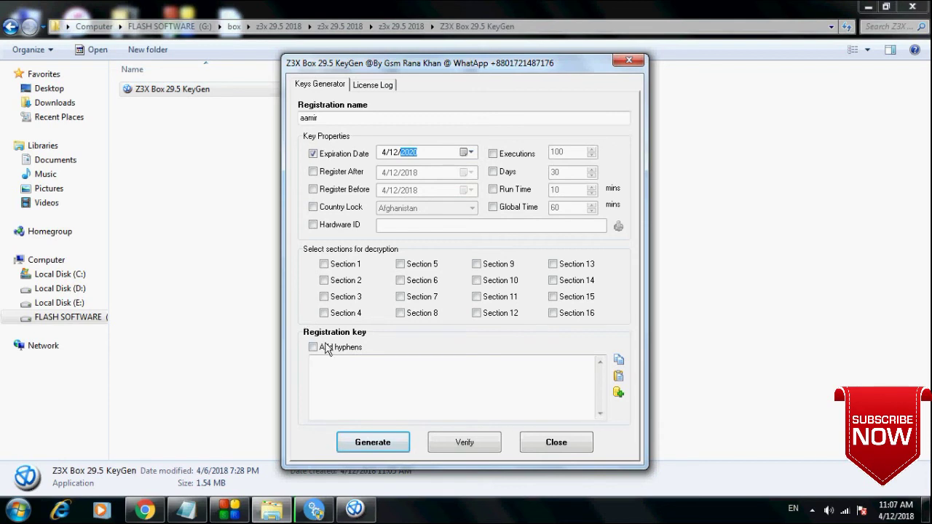
pyautogui.click(323, 226)
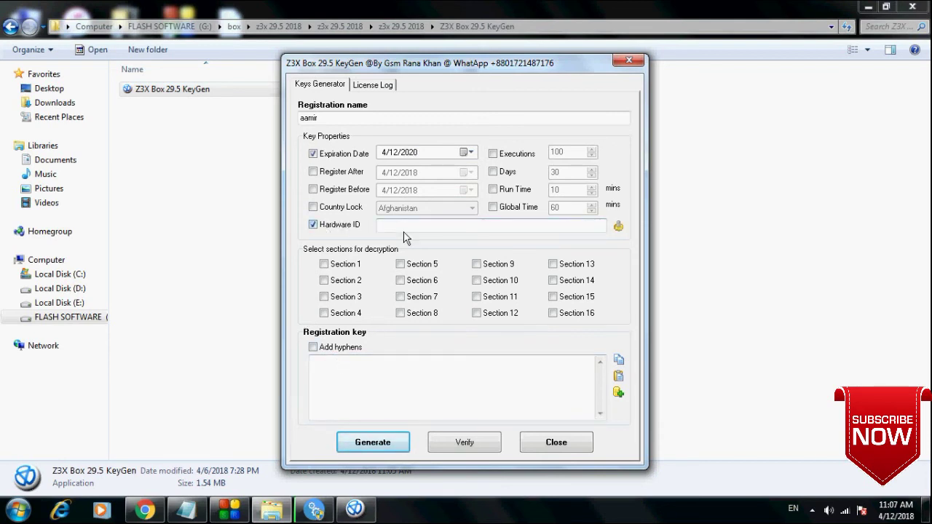
pyautogui.click(337, 359)
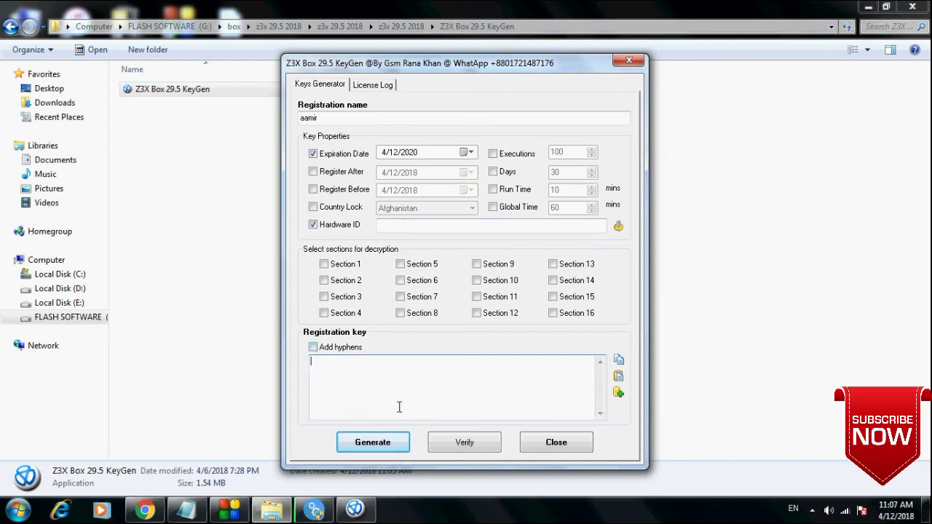
# Step: Try to generate the registration key with an empty Hardware ID, copy the output text and place the cursor in the Hardware ID field
pyautogui.click(378, 440)
pyautogui.moveTo(399, 379); pyautogui.dragTo(301, 369)
pyautogui.press('Menu')
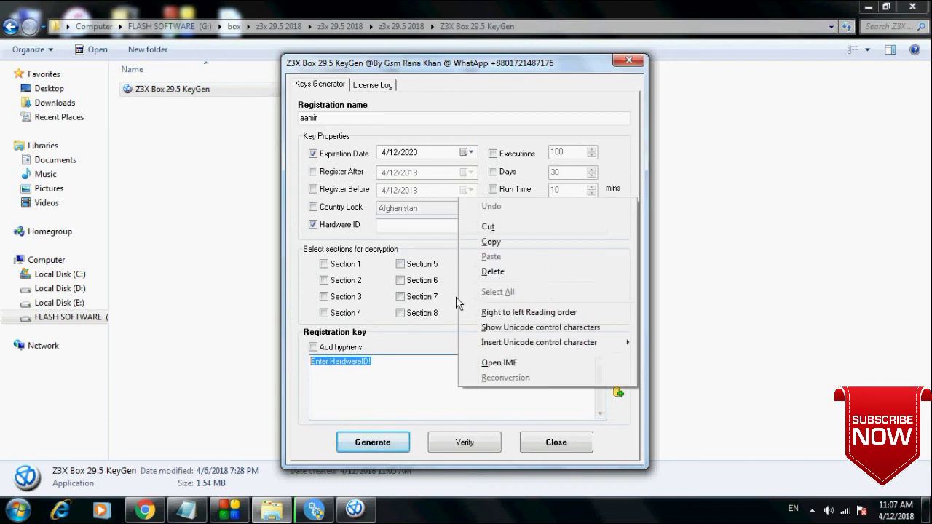
pyautogui.click(491, 242)
pyautogui.click(383, 228)
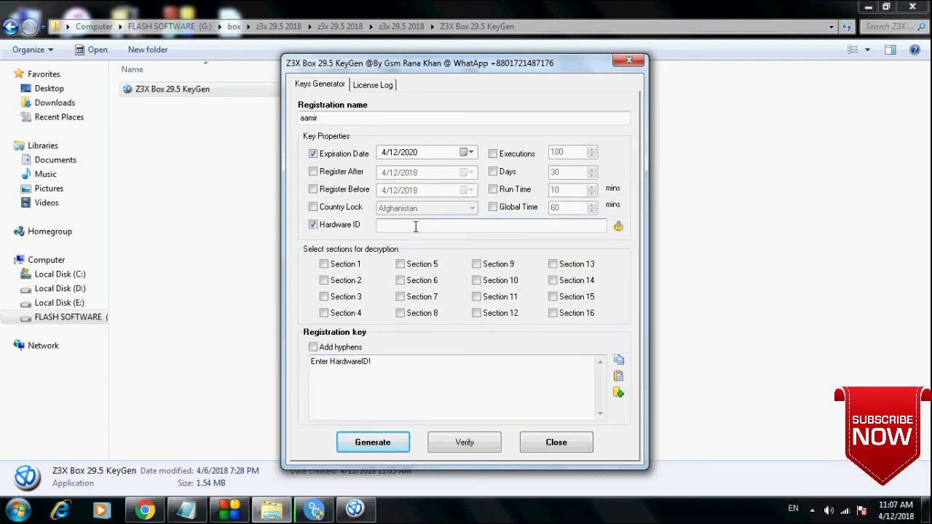